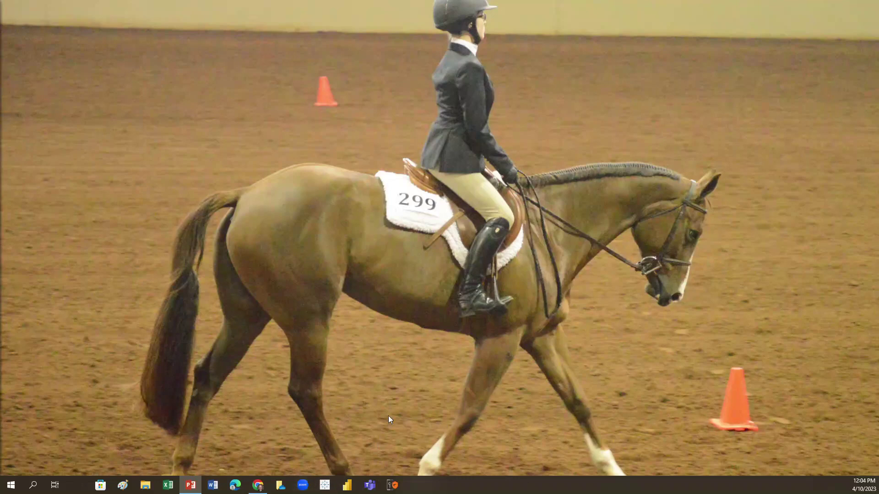
- Launch Tableau Desktop from its taskbar icon
{"action": "left_click", "coordinate": [325, 486]}
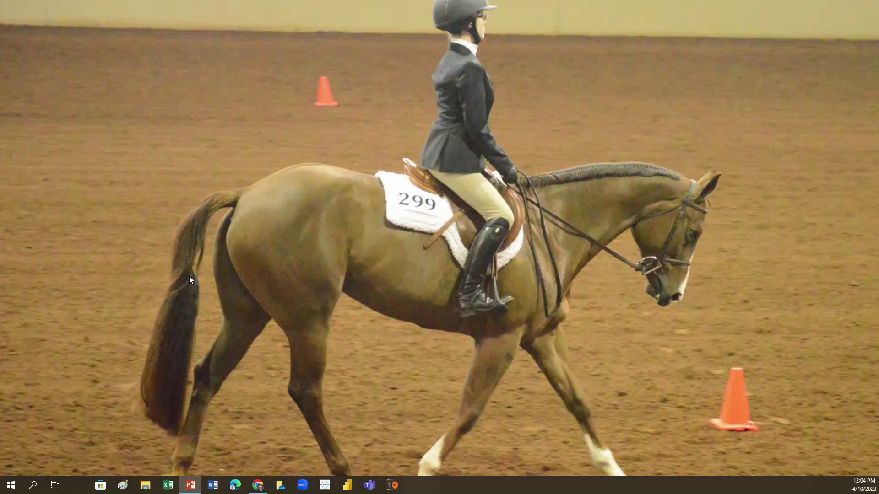
{"action": "left_click", "coordinate": [325, 489]}
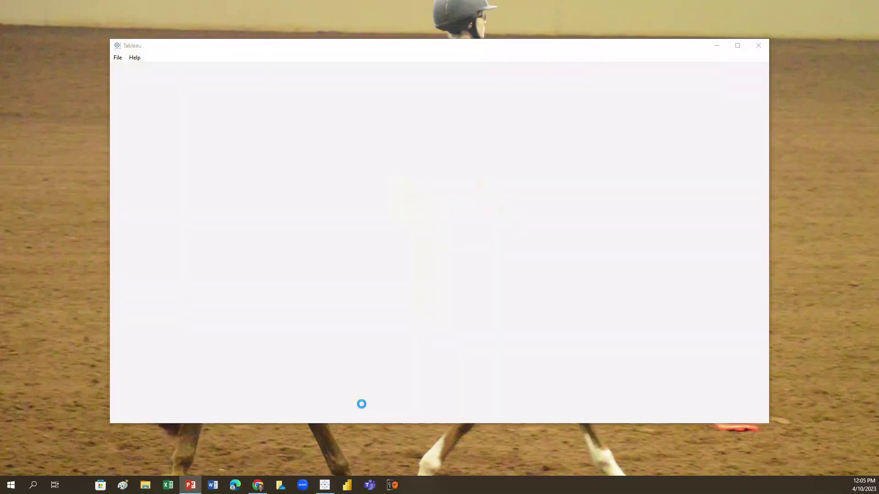
- Maximize the Tableau window, open the Video Example workbook, and return to the start page
{"action": "left_click", "coordinate": [741, 46]}
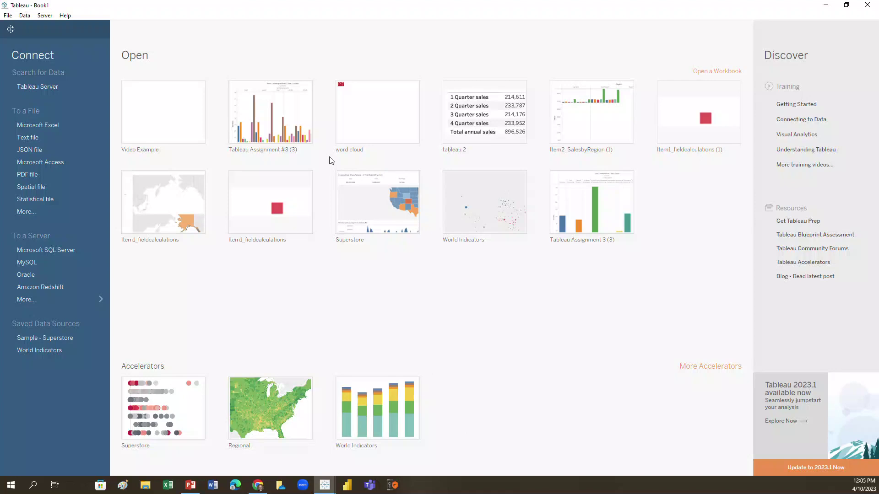
{"action": "left_click", "coordinate": [147, 118]}
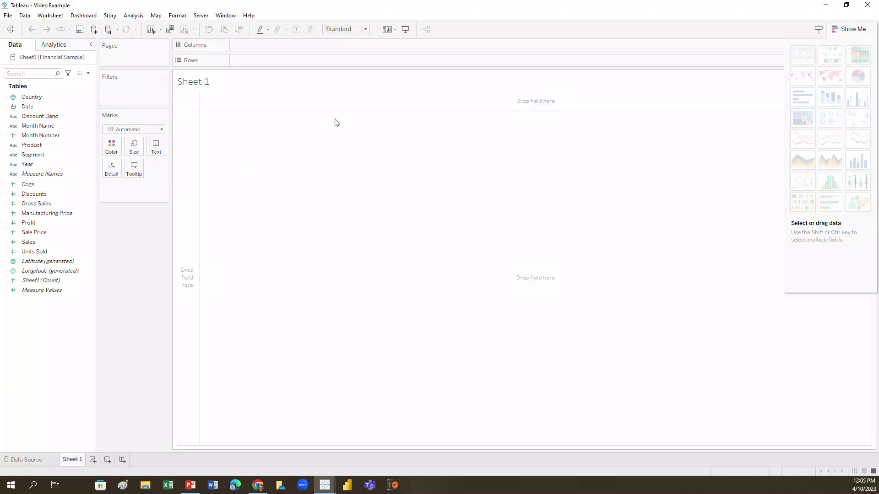
{"action": "left_click", "coordinate": [11, 29]}
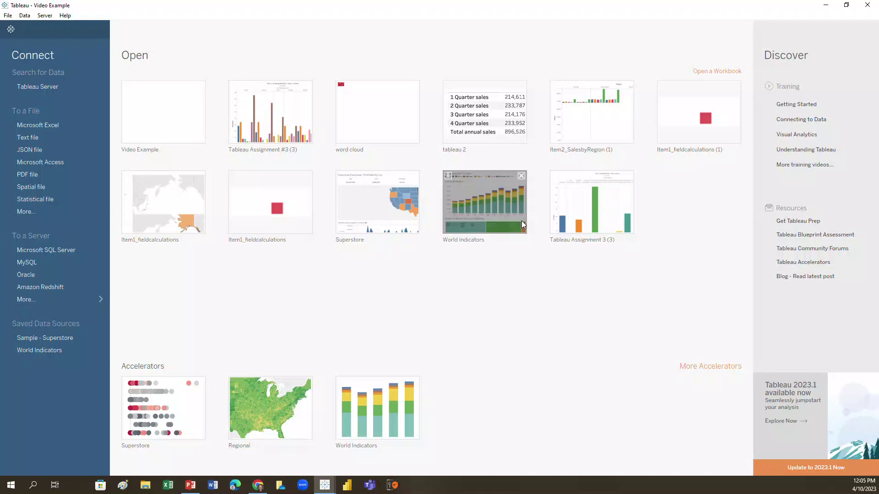
{"action": "mouse_move", "coordinate": [519, 109]}
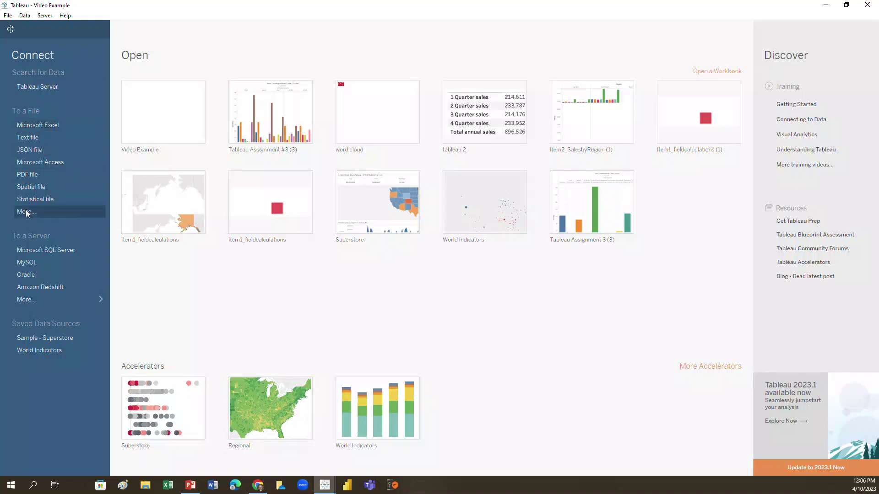
- Connect to the Financial Sample Excel workbook in the Data Sets folder
{"action": "left_click", "coordinate": [67, 205]}
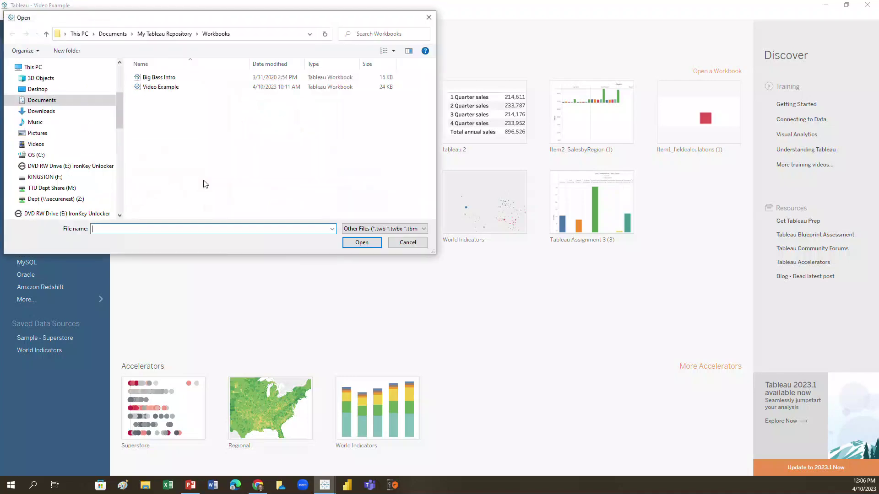
{"action": "left_click", "coordinate": [407, 242]}
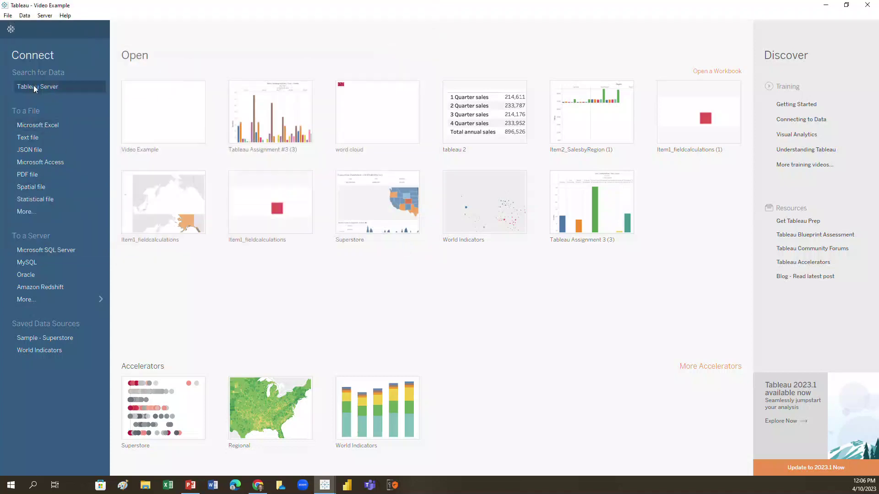
{"action": "left_click", "coordinate": [42, 125]}
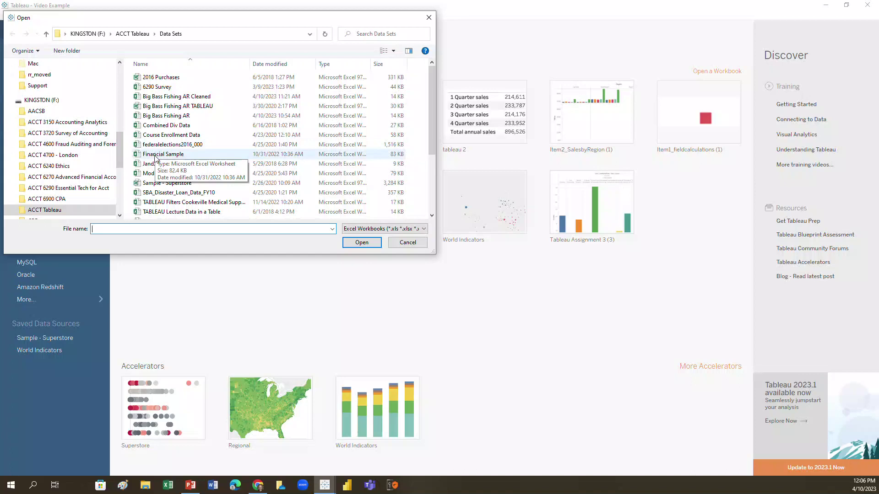
{"action": "left_click", "coordinate": [156, 156]}
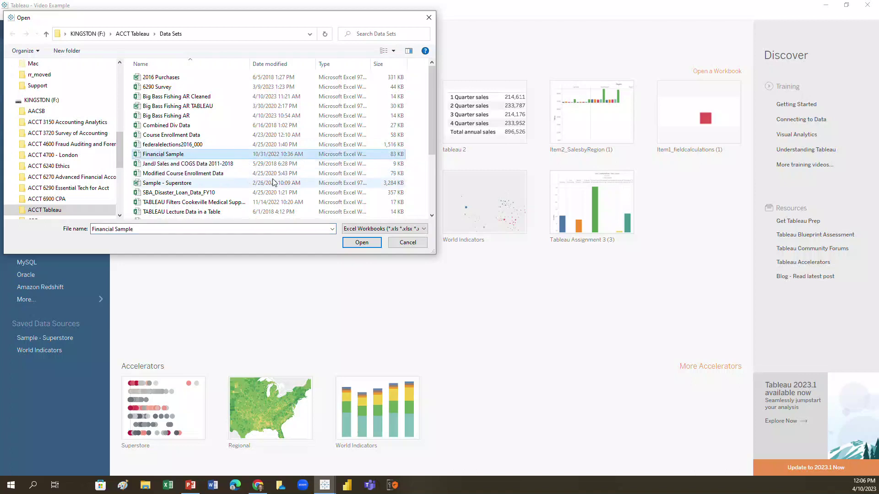
{"action": "left_click", "coordinate": [360, 247]}
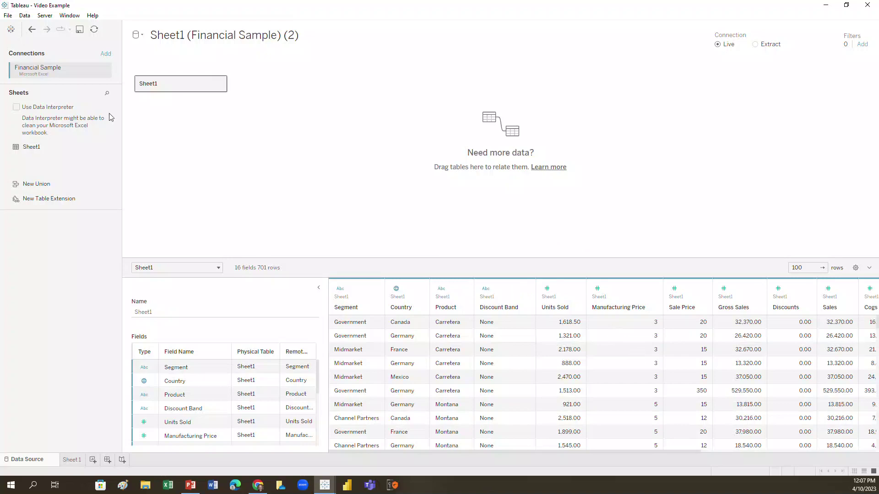
- Switch to the blank Sheet 1 worksheet
{"action": "left_click", "coordinate": [73, 461]}
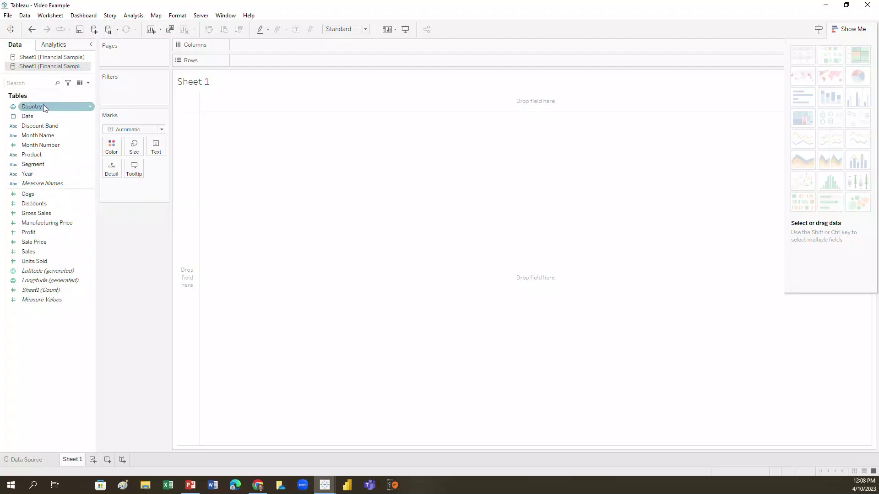
- Put Product on Columns and Sales on Rows to chart SUM(Sales) by Product
{"action": "left_click_drag", "start_coordinate": [41, 155], "coordinate": [273, 43]}
{"action": "left_click_drag", "start_coordinate": [29, 251], "coordinate": [279, 59]}
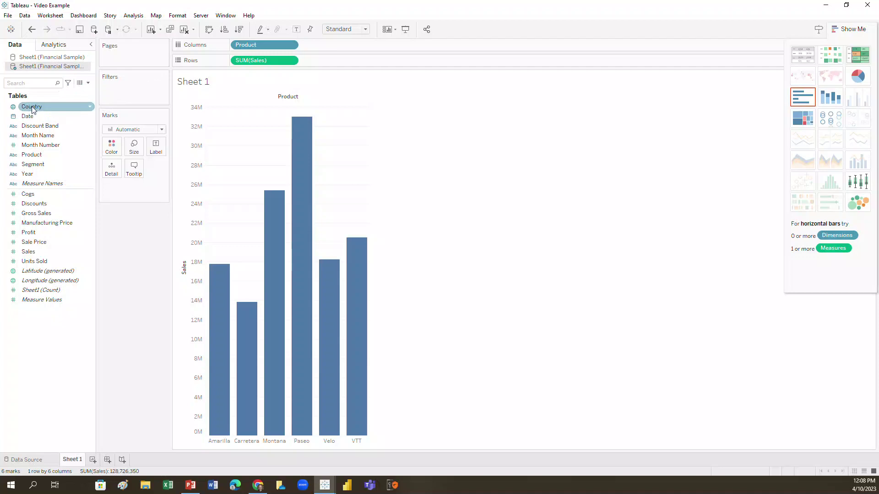
{"action": "left_click_drag", "start_coordinate": [31, 106], "coordinate": [117, 87]}
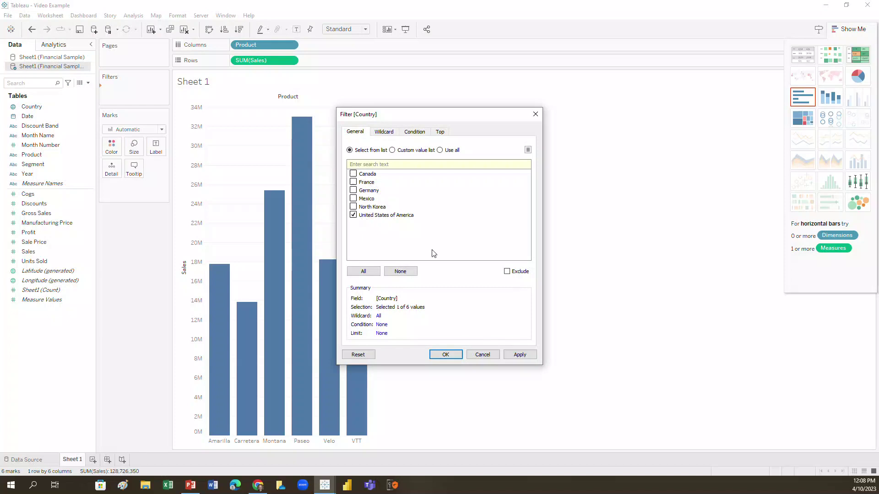
{"action": "left_click", "coordinate": [444, 355]}
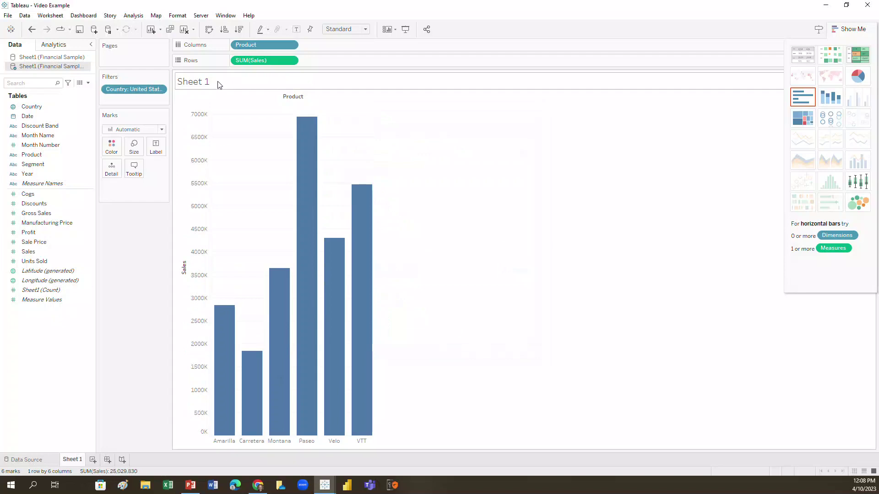
{"action": "mouse_move", "coordinate": [319, 253]}
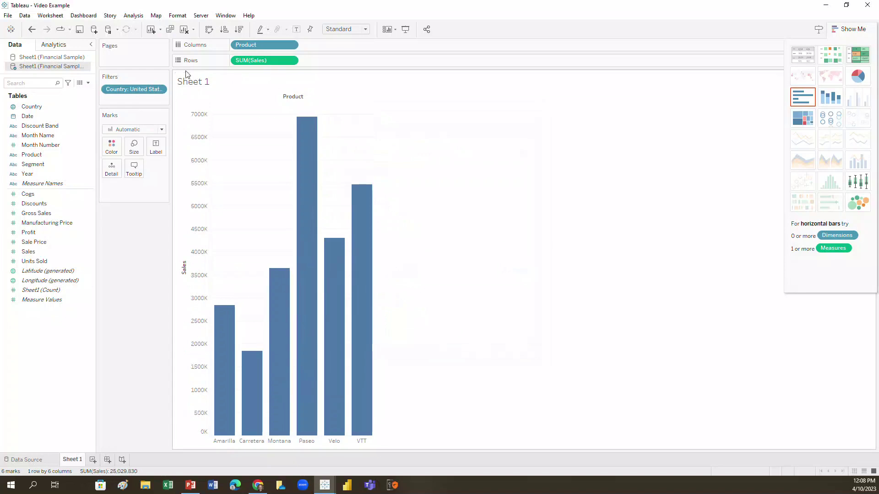
{"action": "left_click", "coordinate": [81, 136]}
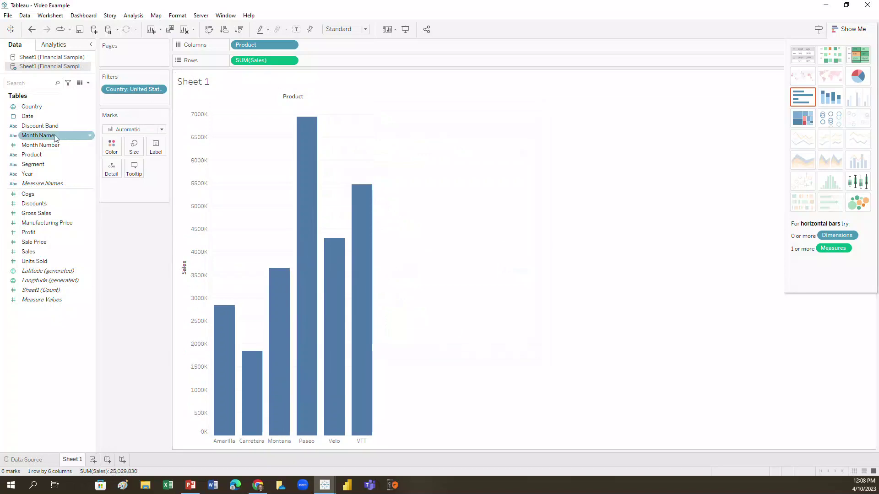
{"action": "left_click_drag", "start_coordinate": [54, 135], "coordinate": [136, 104]}
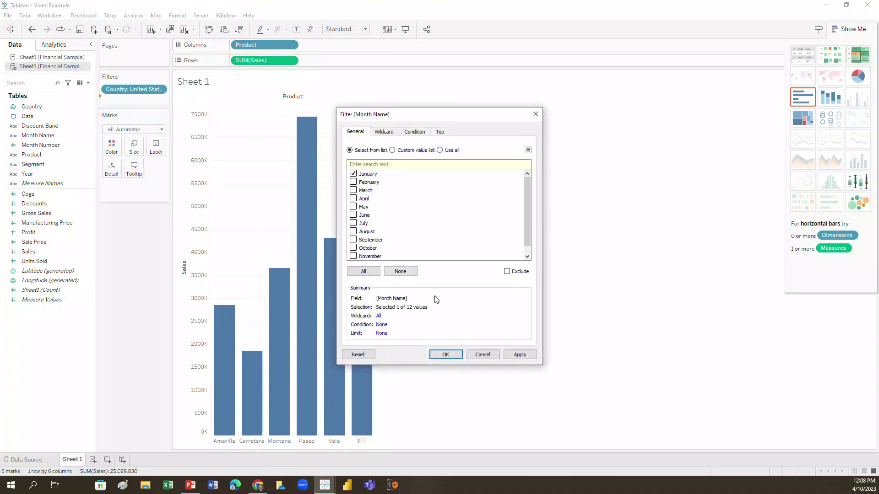
{"action": "left_click", "coordinate": [444, 355]}
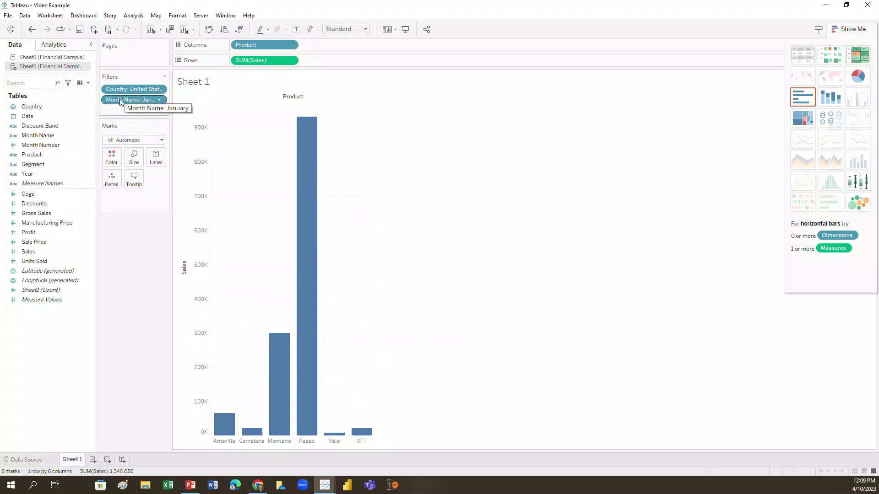
{"action": "left_click_drag", "start_coordinate": [121, 102], "coordinate": [92, 124]}
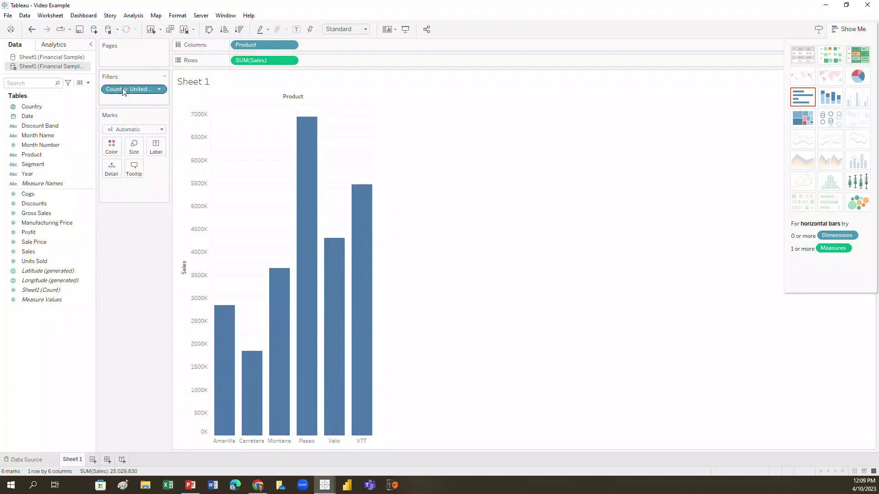
{"action": "left_click_drag", "start_coordinate": [124, 91], "coordinate": [52, 118]}
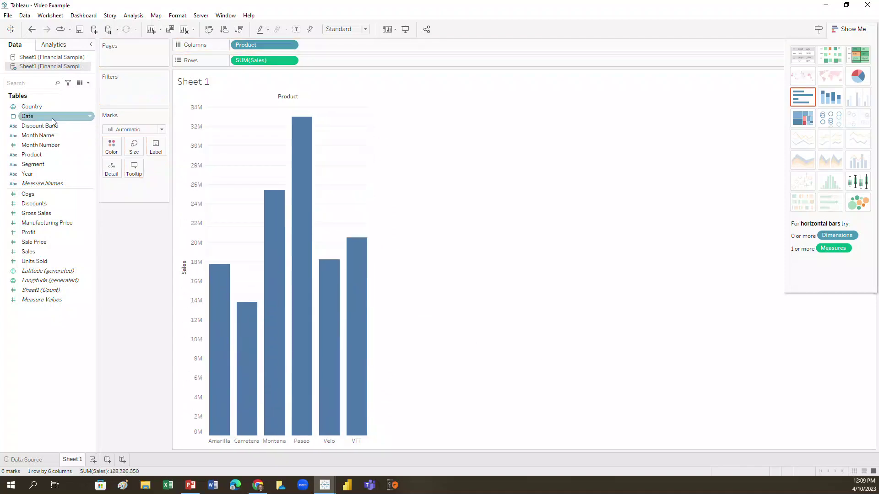
{"action": "left_click", "coordinate": [849, 30]}
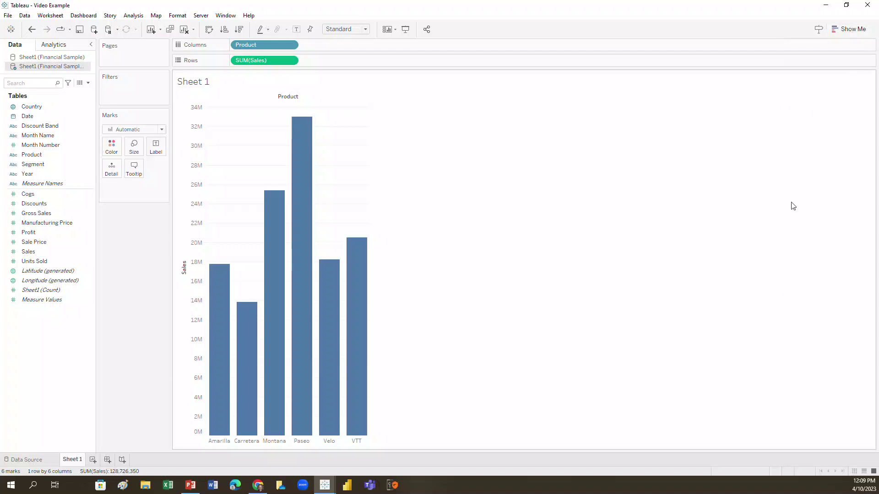
{"action": "left_click", "coordinate": [843, 32]}
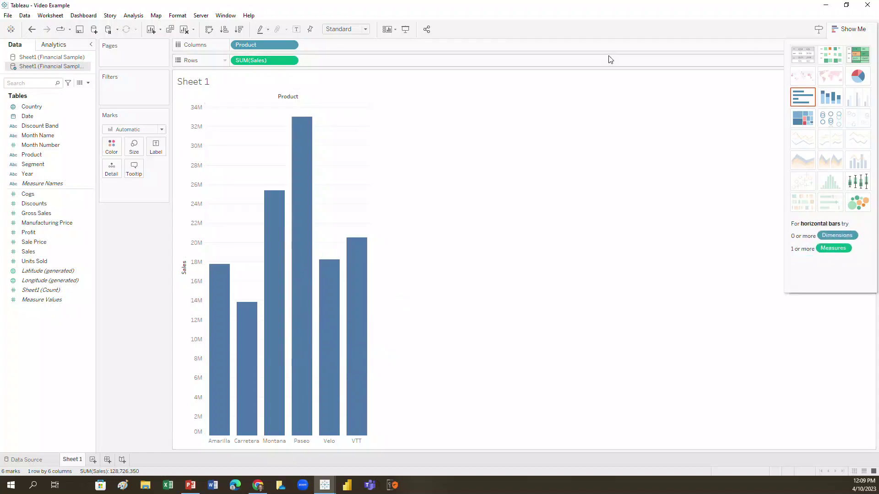
{"action": "left_click", "coordinate": [8, 16]}
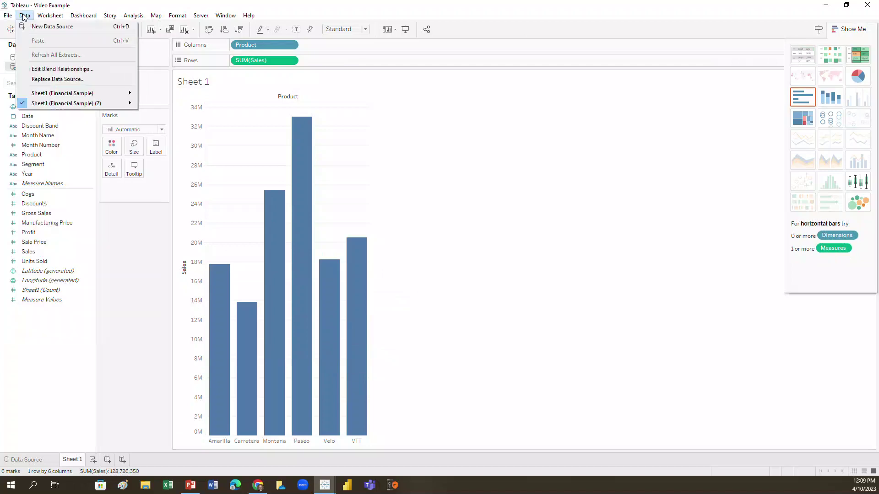
{"action": "left_click", "coordinate": [25, 16]}
{"action": "left_click", "coordinate": [51, 15]}
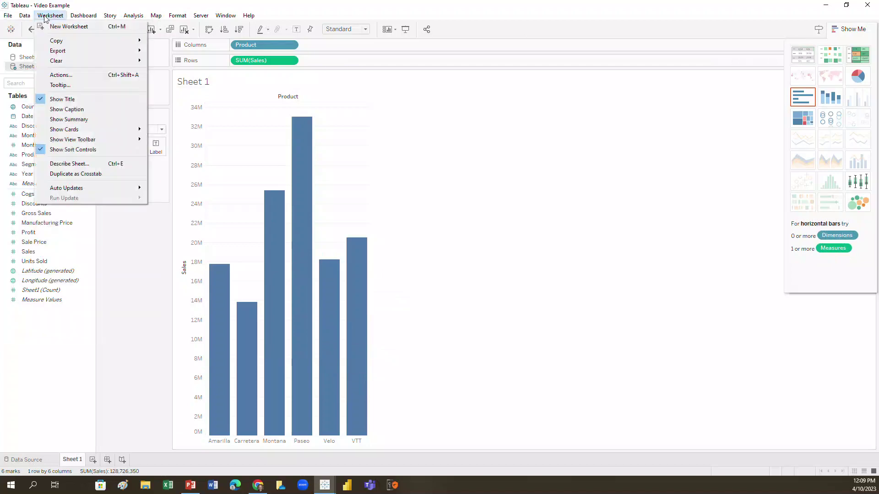
{"action": "left_click", "coordinate": [84, 16]}
{"action": "left_click", "coordinate": [133, 16]}
{"action": "left_click", "coordinate": [156, 16]}
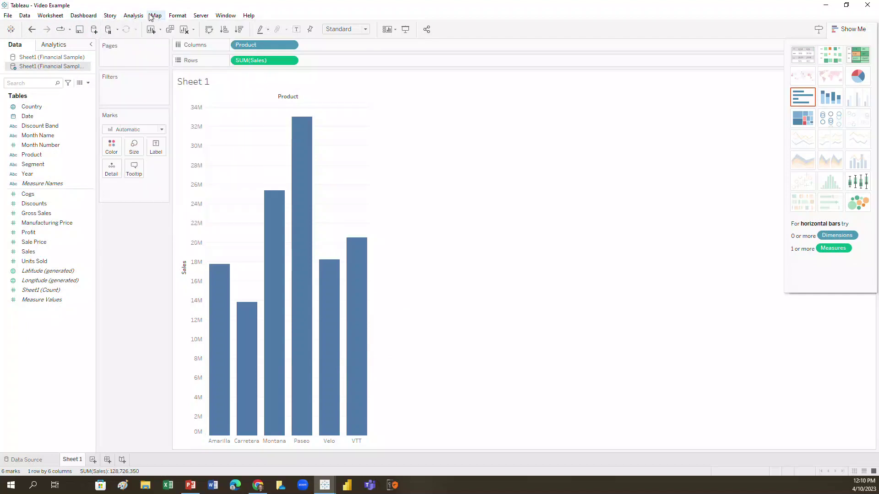
{"action": "left_click", "coordinate": [179, 17]}
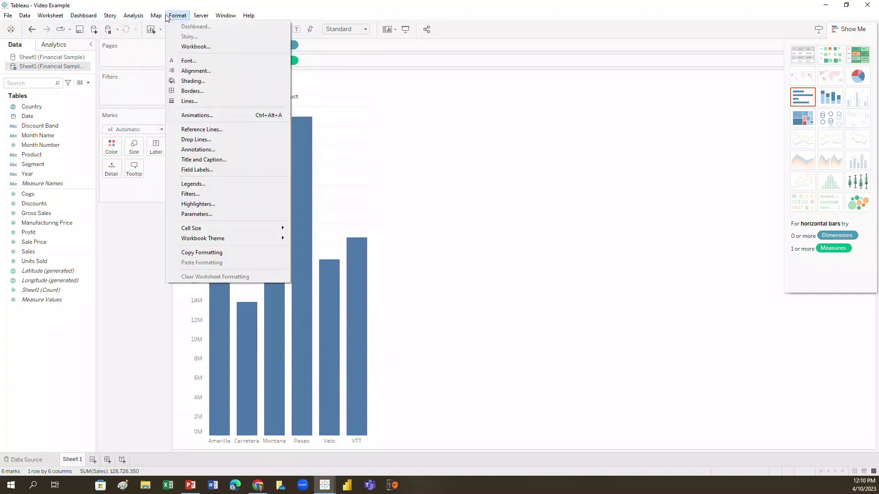
{"action": "left_click", "coordinate": [165, 18]}
{"action": "mouse_move", "coordinate": [133, 17]}
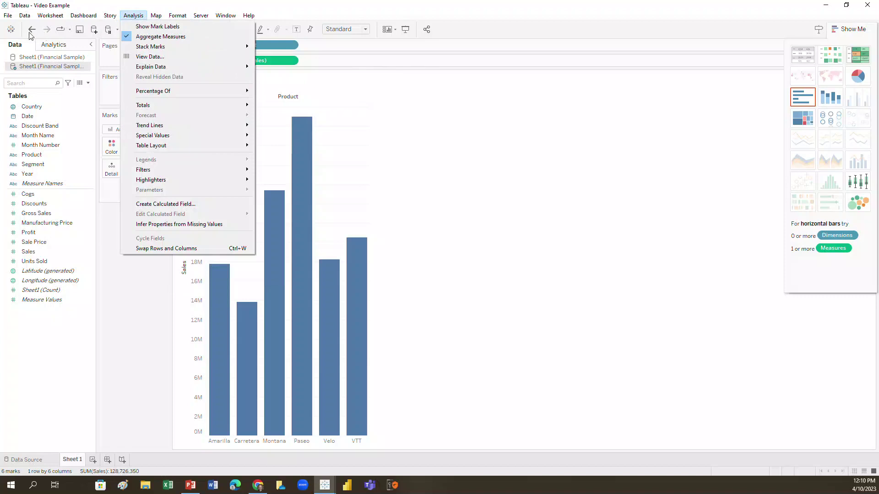
{"action": "left_click", "coordinate": [431, 140]}
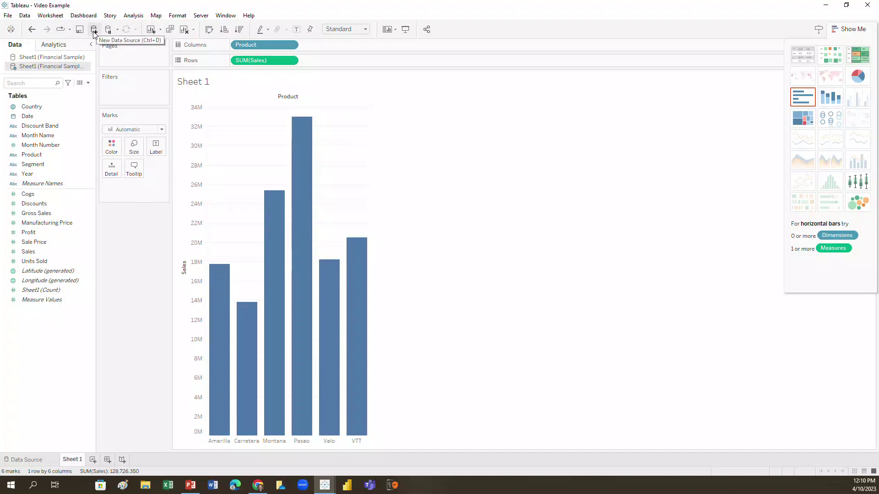
{"action": "left_click", "coordinate": [8, 18]}
{"action": "mouse_move", "coordinate": [30, 19]}
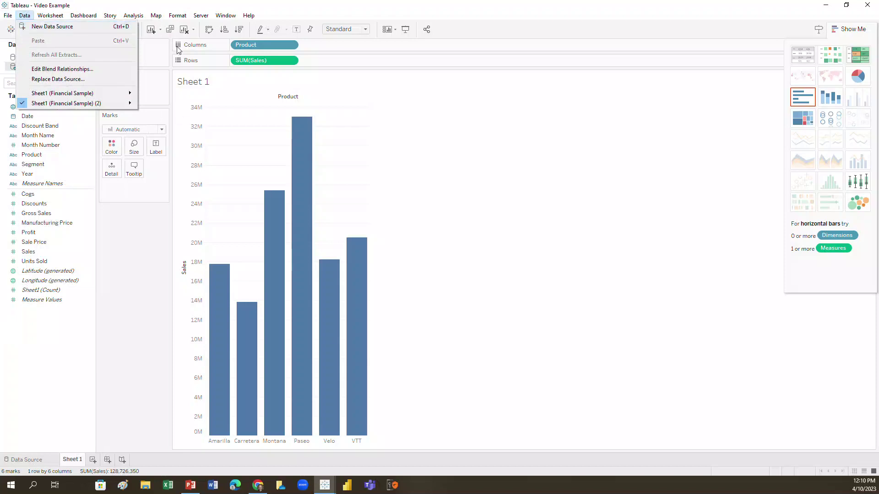
{"action": "left_click", "coordinate": [236, 87]}
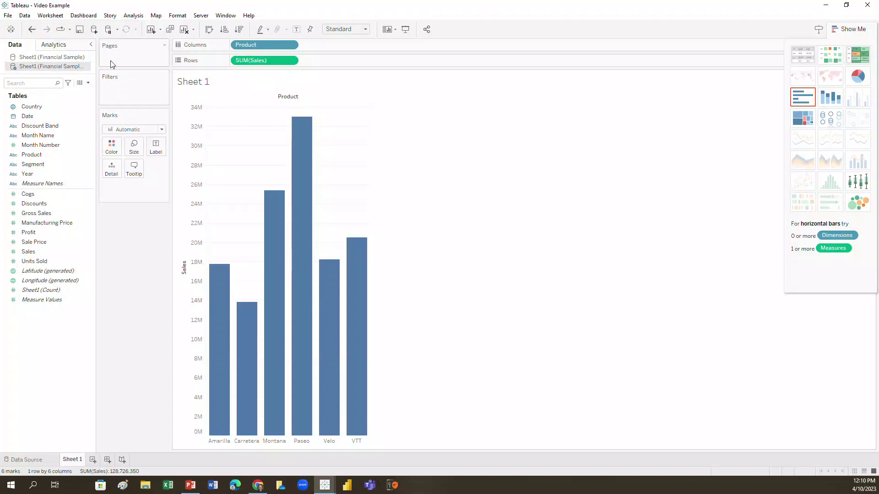
{"action": "left_click", "coordinate": [109, 31]}
{"action": "left_click", "coordinate": [109, 31]}
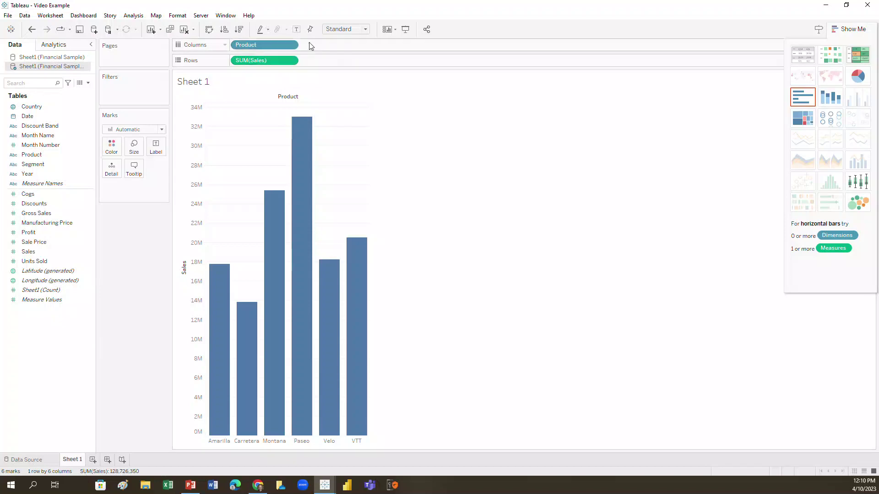
- Swap rows and columns back and forth and sort the bars ascending and descending by Sales
{"action": "left_click", "coordinate": [209, 29]}
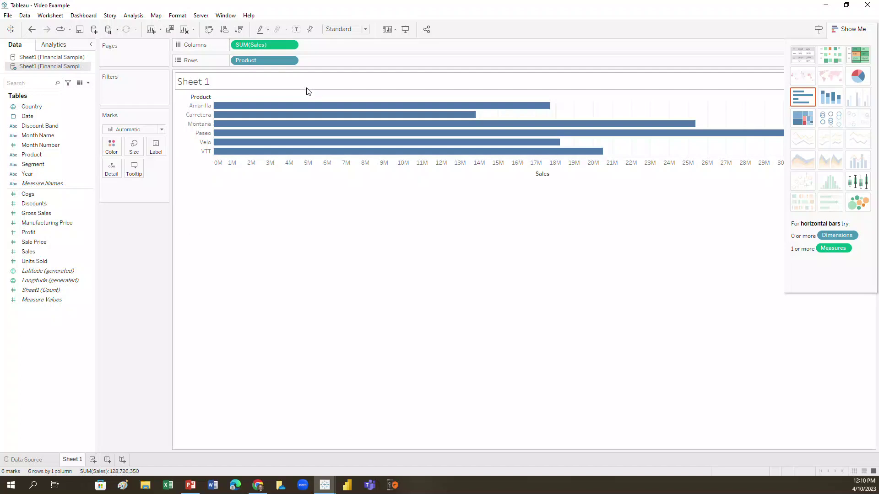
{"action": "left_click", "coordinate": [209, 29]}
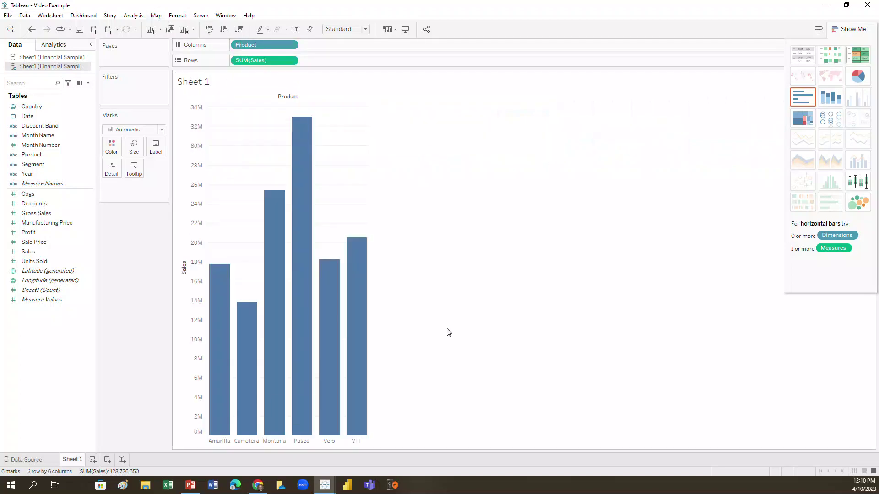
{"action": "left_click", "coordinate": [225, 34]}
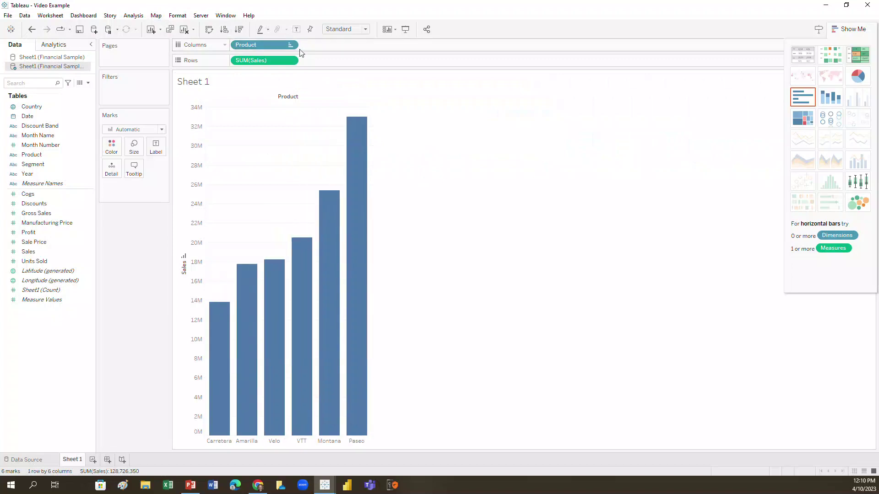
{"action": "left_click", "coordinate": [240, 29]}
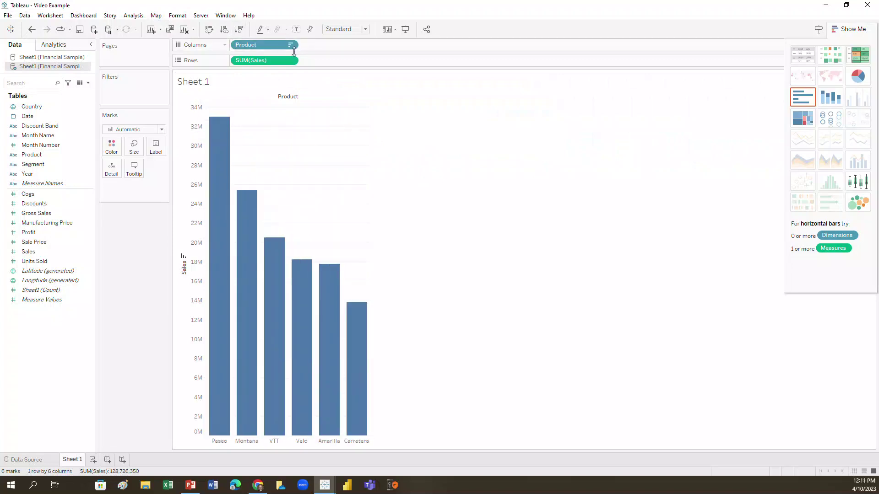
{"action": "left_click", "coordinate": [209, 30]}
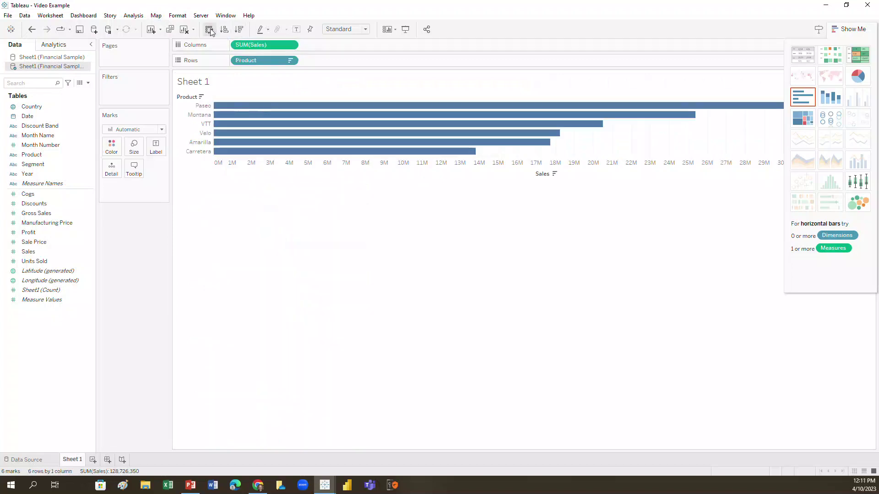
{"action": "left_click", "coordinate": [209, 31]}
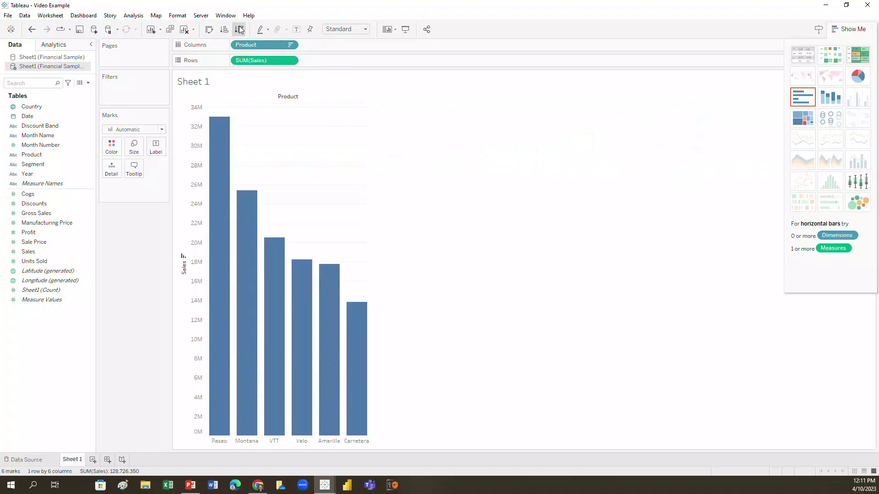
{"action": "left_click", "coordinate": [239, 30]}
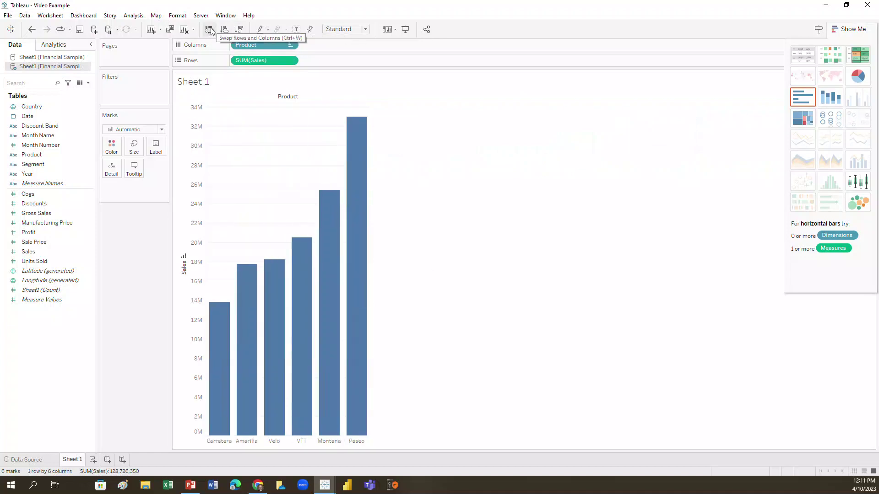
- Turn the chart into horizontal bars and back to vertical, then show the Analytics options
{"action": "left_click", "coordinate": [803, 97]}
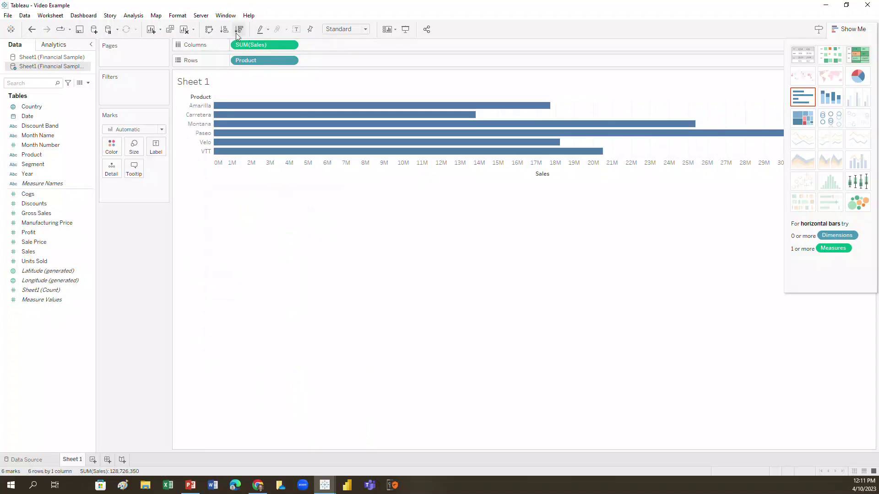
{"action": "left_click", "coordinate": [208, 30]}
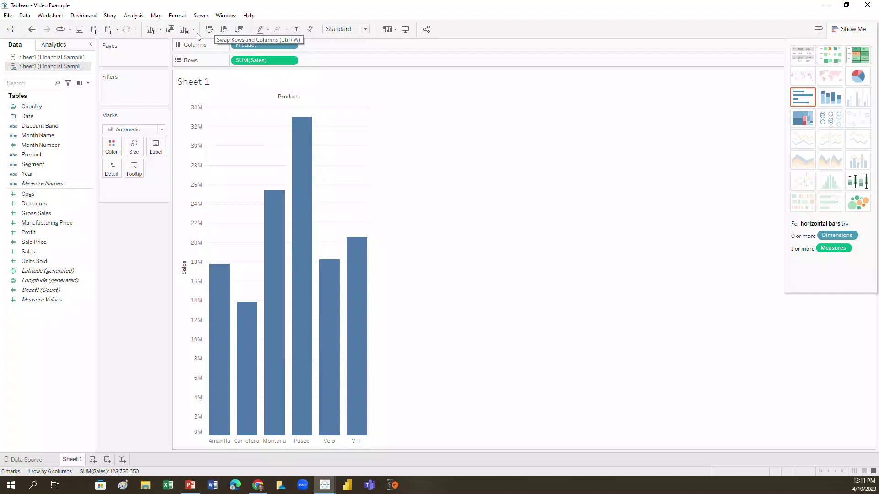
{"action": "left_click", "coordinate": [89, 48]}
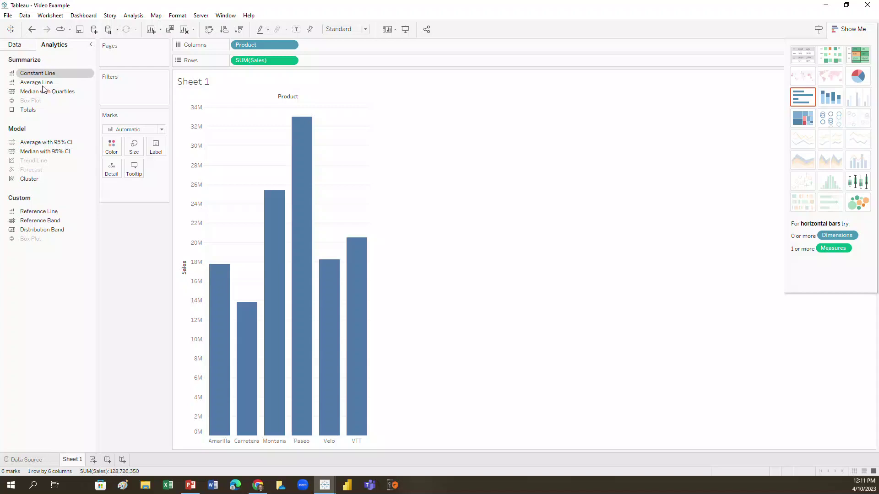
- Return the left pane to the Financial Sample data source and field list
{"action": "left_click", "coordinate": [15, 44]}
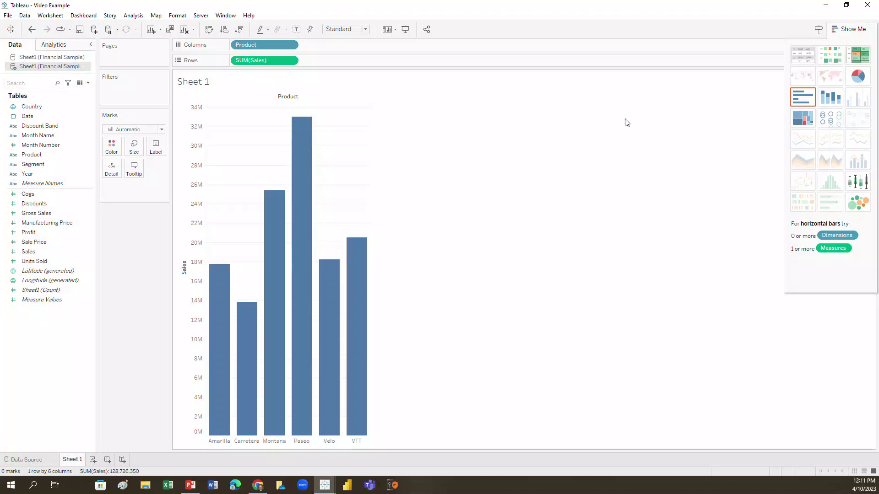
- Go to the Tableau start page from the toolbar logo
{"action": "left_click", "coordinate": [10, 29]}
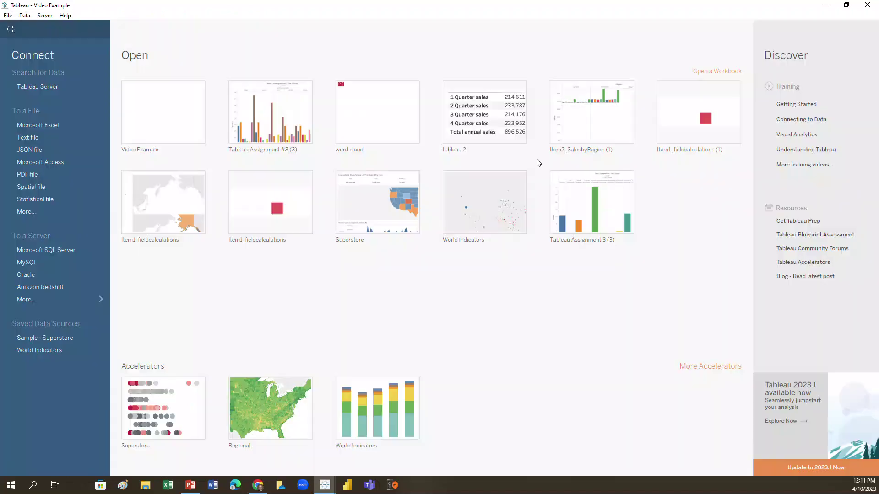